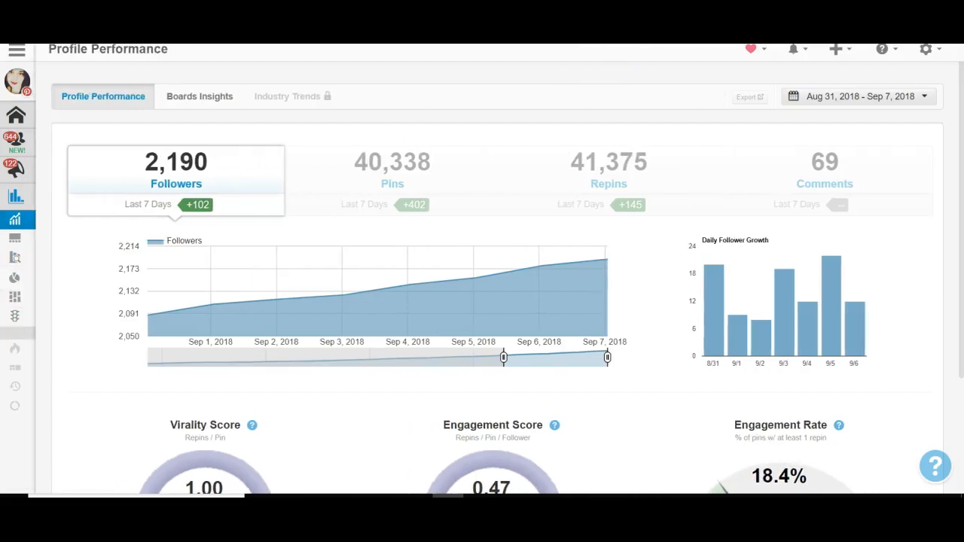
Step: Switch to the LipsticksandLavender Pinterest account, open its Tribes page and dismiss the e-mail notification
{"action": "left_click", "coordinate": [62, 68]}
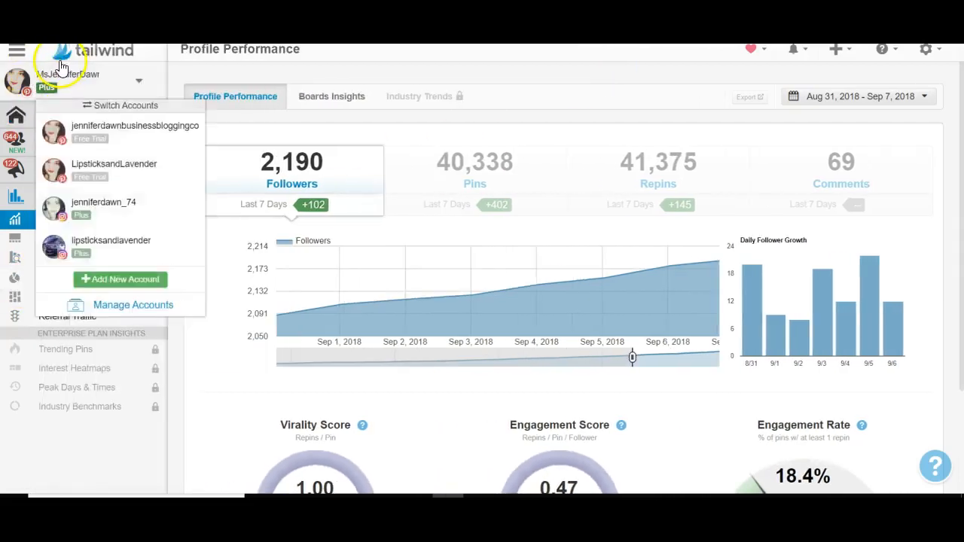
{"action": "left_click", "coordinate": [107, 182]}
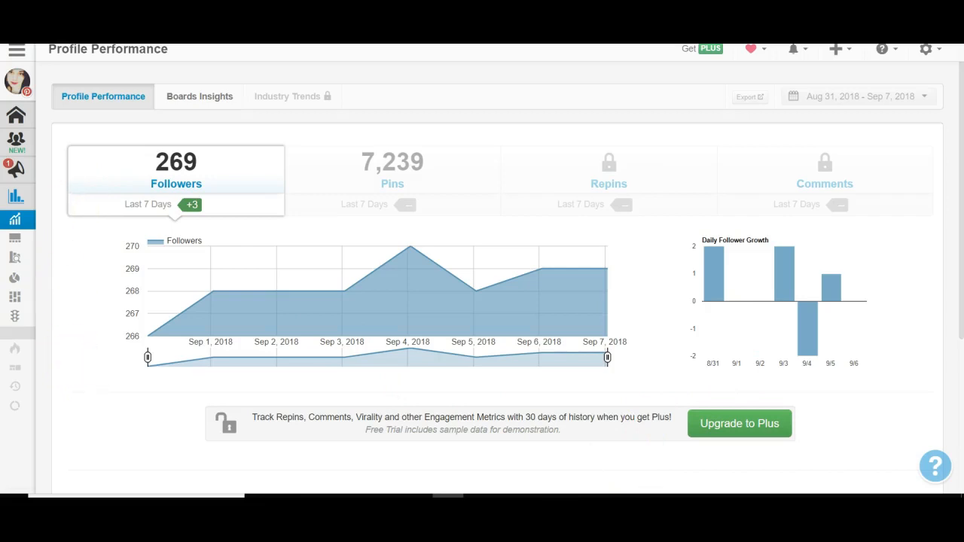
{"action": "mouse_move", "coordinate": [11, 151]}
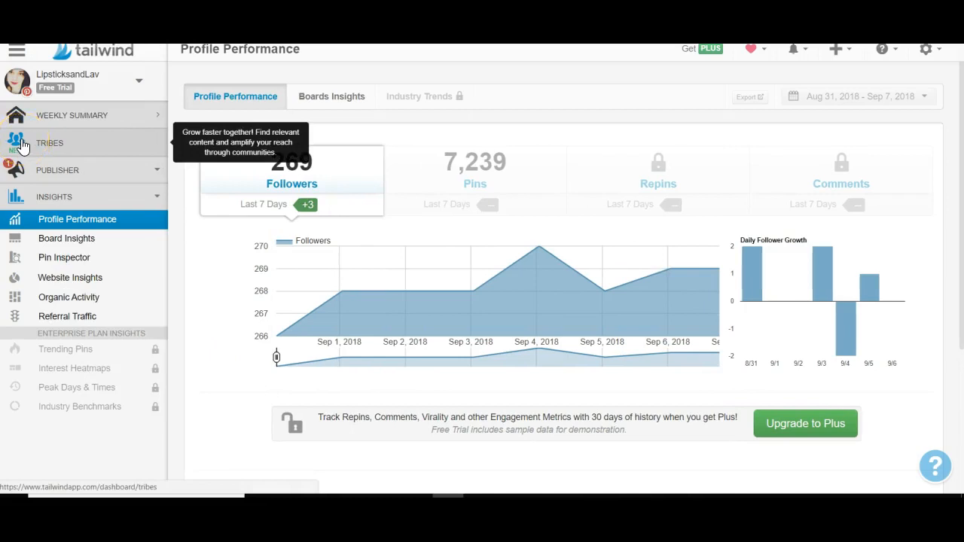
{"action": "left_click", "coordinate": [21, 146]}
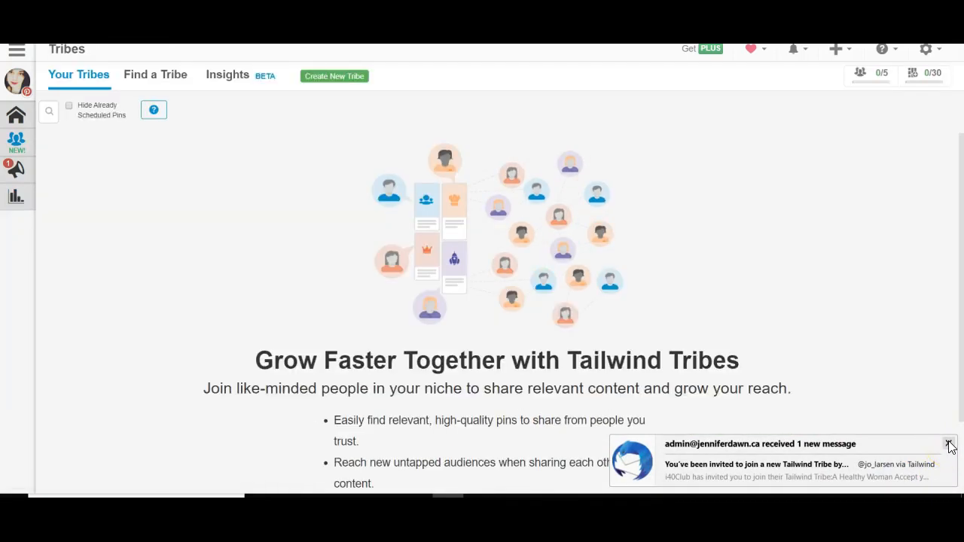
{"action": "left_click", "coordinate": [949, 445]}
Step: Open the Find a Tribe page listing the popular tribe categories
{"action": "left_click_drag", "start_coordinate": [962, 181], "coordinate": [947, 277]}
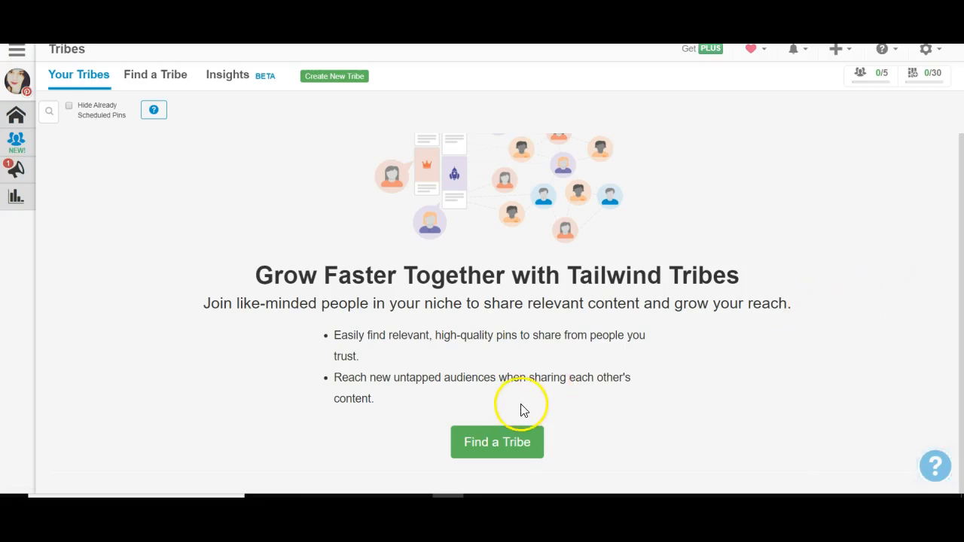
{"action": "left_click", "coordinate": [501, 447]}
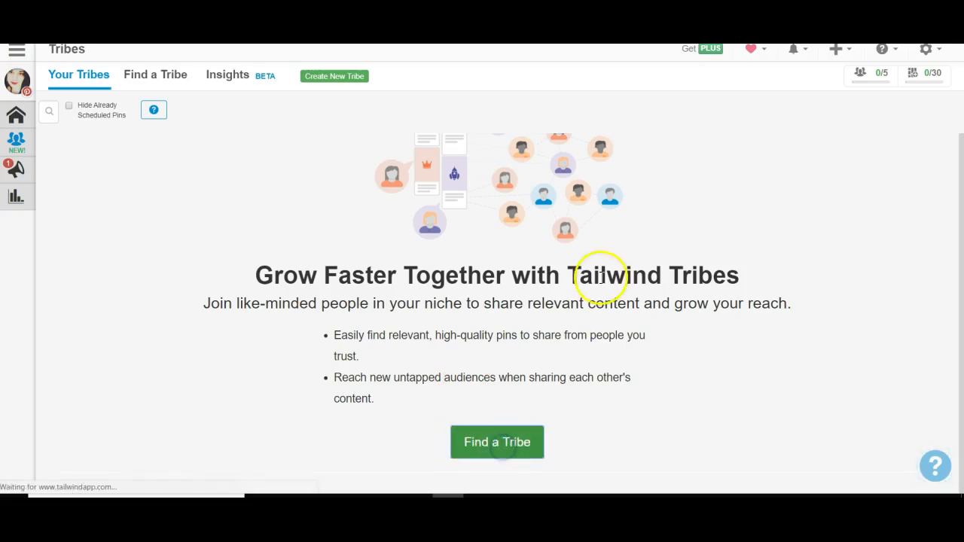
{"action": "left_click", "coordinate": [501, 453]}
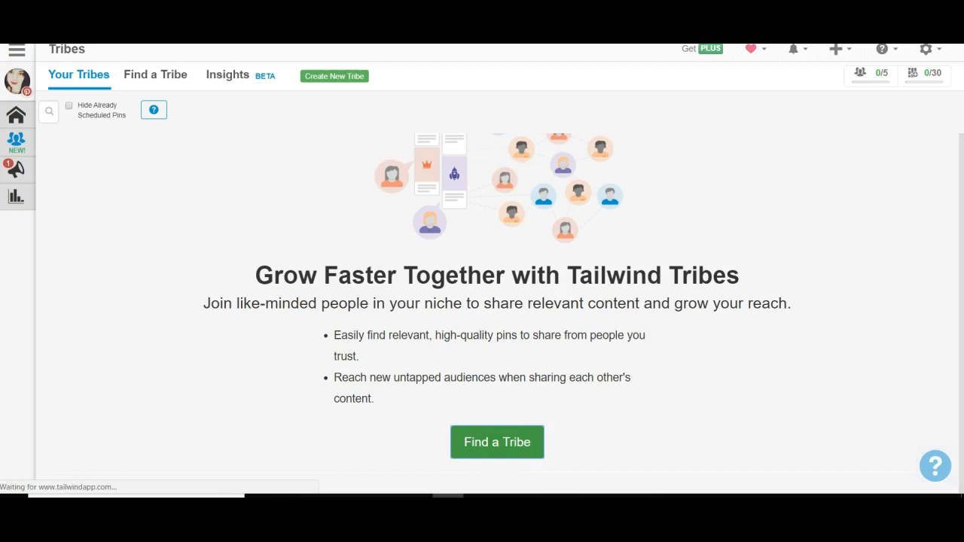
{"action": "left_click", "coordinate": [151, 78]}
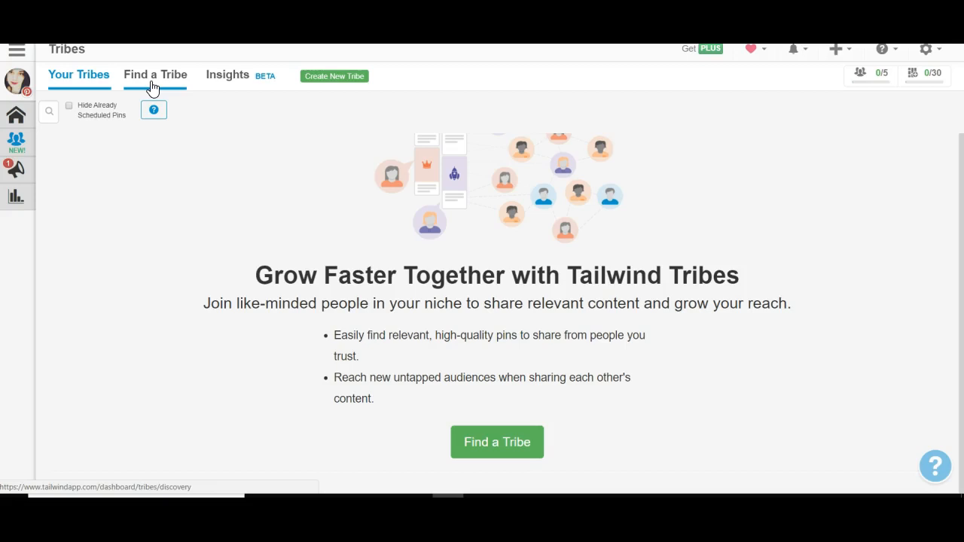
{"action": "left_click", "coordinate": [151, 88]}
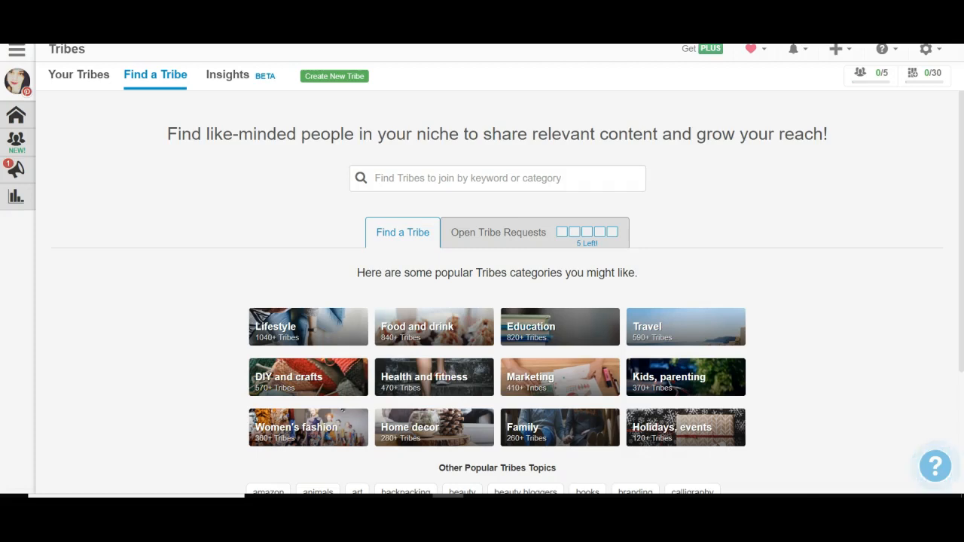
{"action": "left_click", "coordinate": [17, 51]}
{"action": "left_click", "coordinate": [17, 52]}
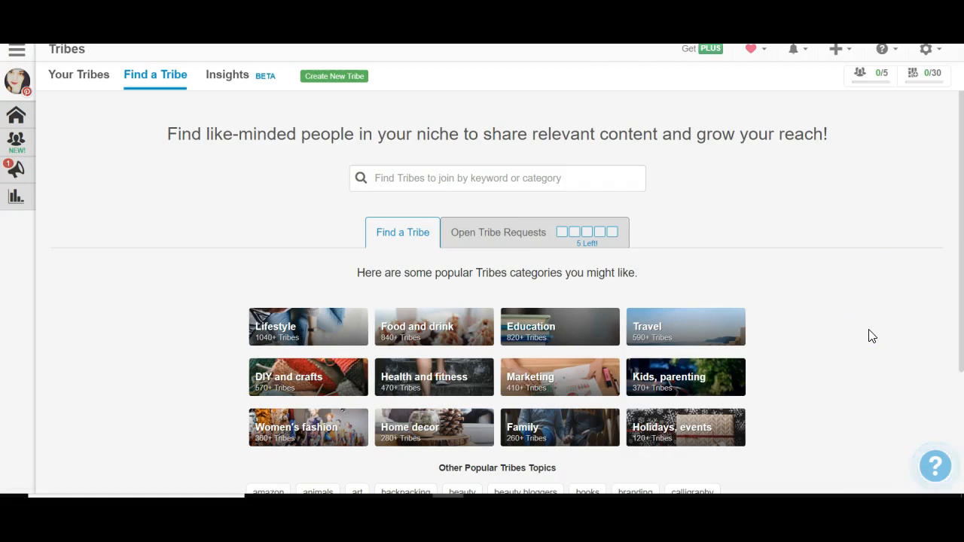
Step: List the tribes for the crochet topic in the DIY and crafts category
{"action": "left_click", "coordinate": [302, 371]}
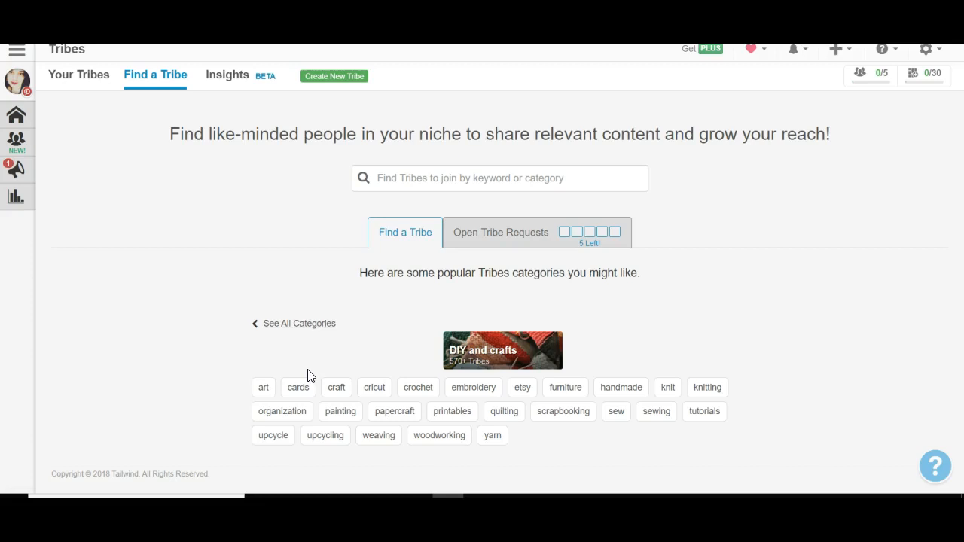
{"action": "left_click", "coordinate": [579, 463]}
{"action": "left_click", "coordinate": [425, 388]}
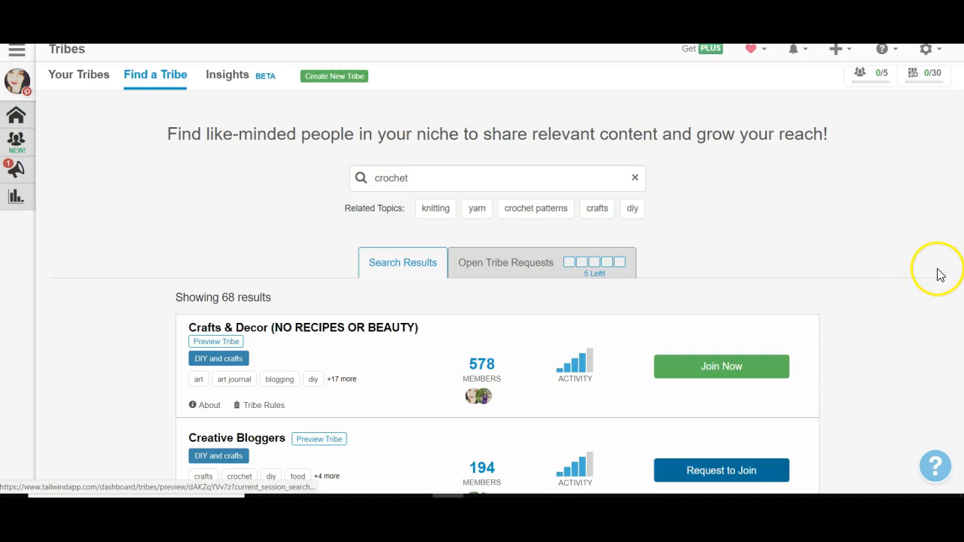
Step: Look through the crochet tribe results, comparing their topics, member counts, activity levels and joining options
{"action": "scroll", "coordinate": [936, 273], "scroll_direction": "down", "scroll_amount": 3}
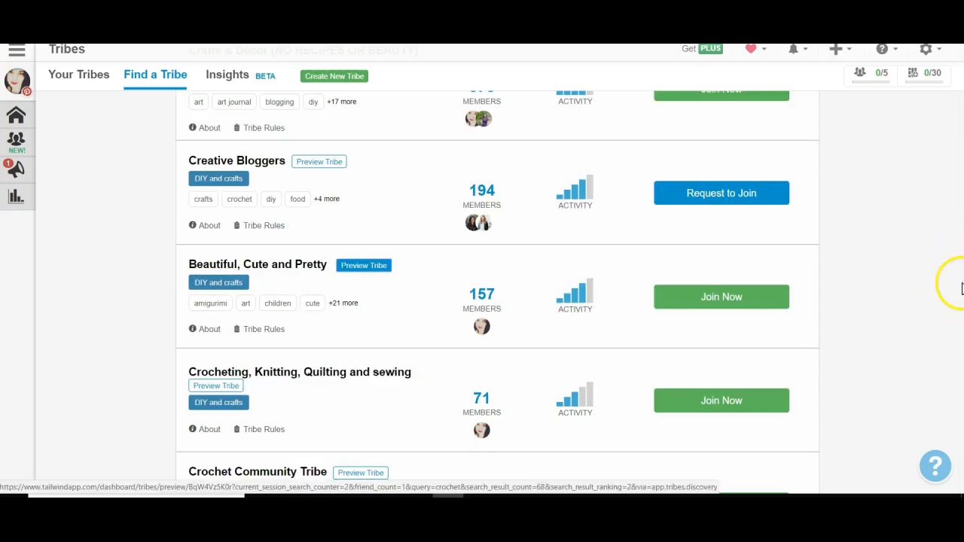
{"action": "key", "text": "Tab"}
{"action": "key", "text": "Tab"}
{"action": "key", "text": "Tab"}
{"action": "key", "text": "Tab"}
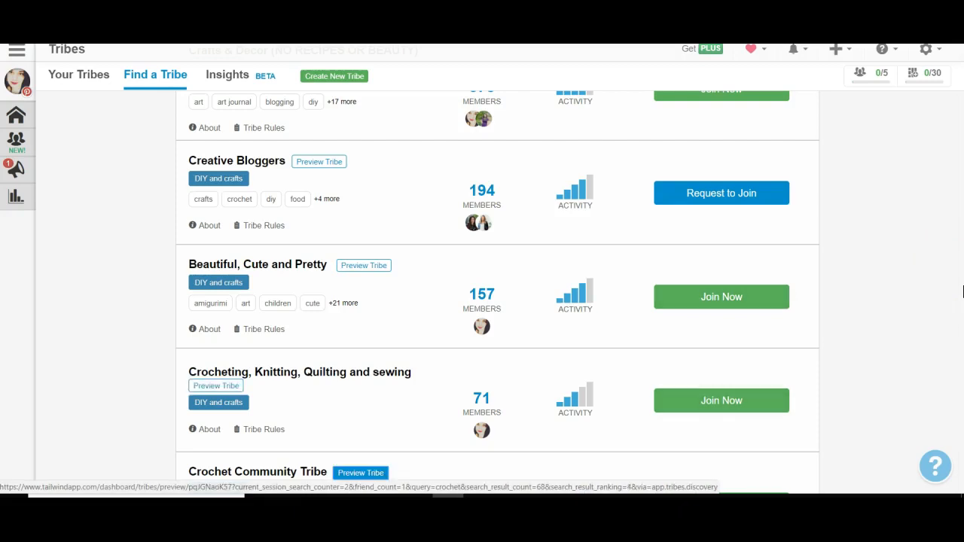
{"action": "key", "text": "Tab"}
{"action": "key", "text": "Tab"}
{"action": "key", "text": "Tab"}
{"action": "key", "text": "Tab"}
{"action": "key", "text": "Tab"}
{"action": "key", "text": "Tab"}
{"action": "key", "text": "Tab"}
{"action": "key", "text": "Tab"}
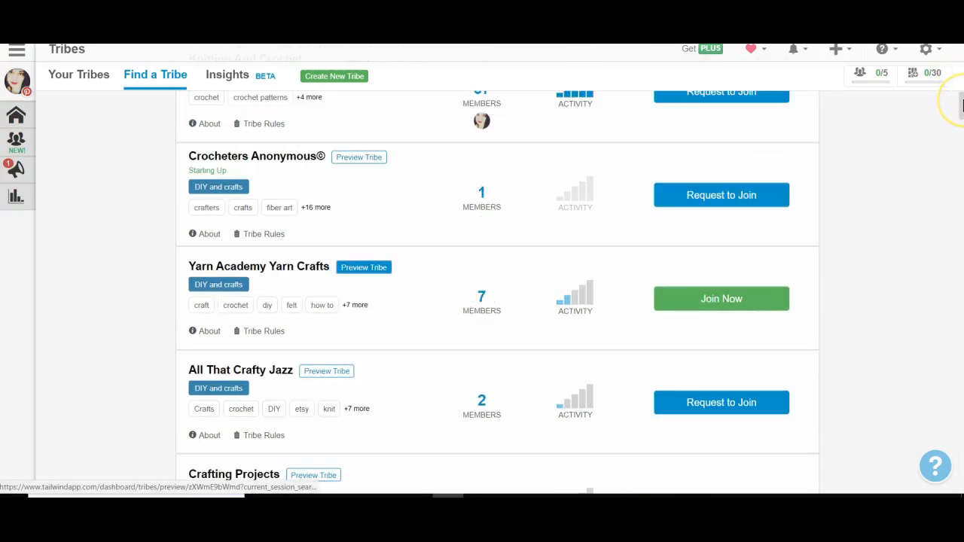
{"action": "key", "text": "Tab"}
{"action": "left_click_drag", "start_coordinate": [963, 100], "coordinate": [963, 85]}
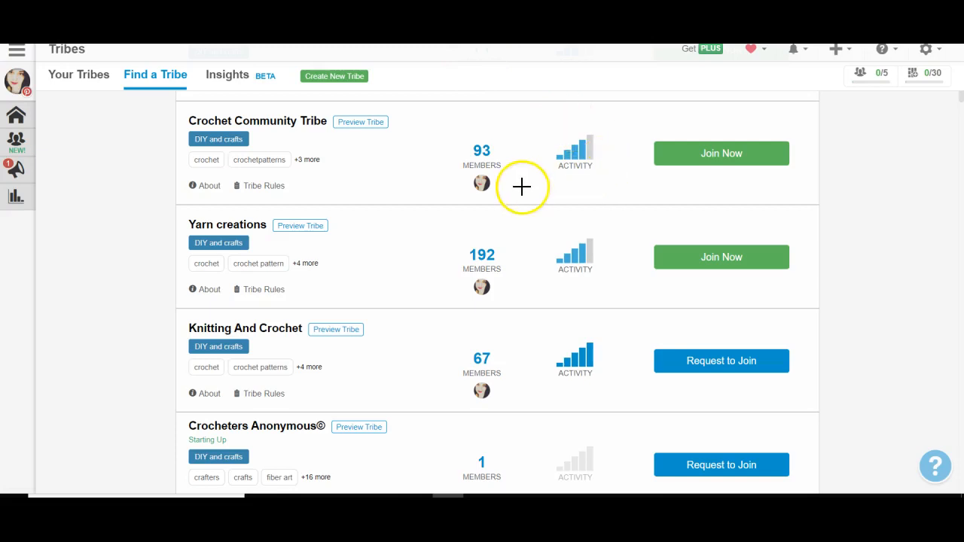
{"action": "mouse_move", "coordinate": [607, 121]}
{"action": "left_mouse_down"}
{"action": "mouse_move", "coordinate": [532, 123]}
{"action": "mouse_move", "coordinate": [605, 187]}
{"action": "mouse_move", "coordinate": [611, 123]}
{"action": "mouse_move", "coordinate": [577, 118]}
{"action": "left_mouse_up"}
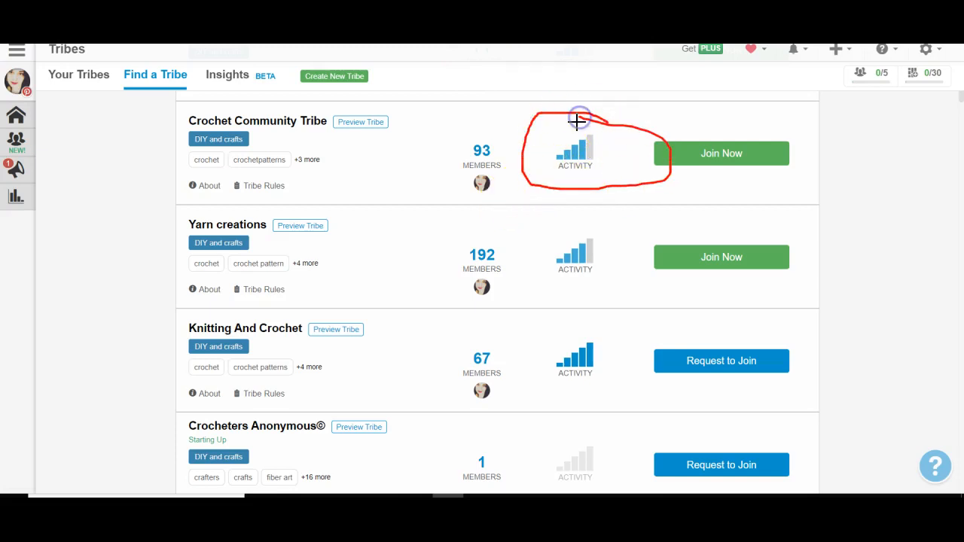
{"action": "mouse_move", "coordinate": [508, 142]}
{"action": "left_mouse_down"}
{"action": "mouse_move", "coordinate": [457, 138]}
{"action": "mouse_move", "coordinate": [432, 215]}
{"action": "mouse_move", "coordinate": [523, 165]}
{"action": "mouse_move", "coordinate": [510, 143]}
{"action": "left_mouse_up"}
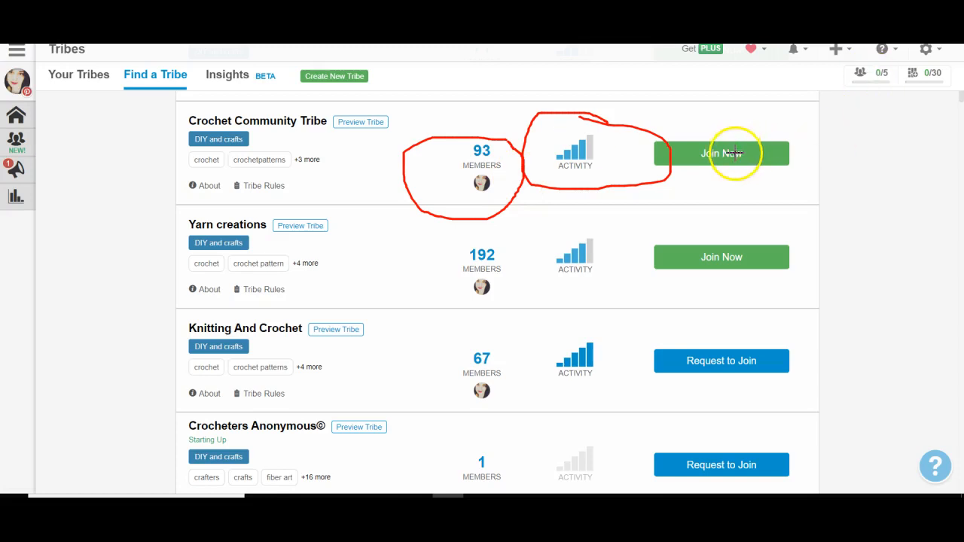
{"action": "key", "text": "Escape"}
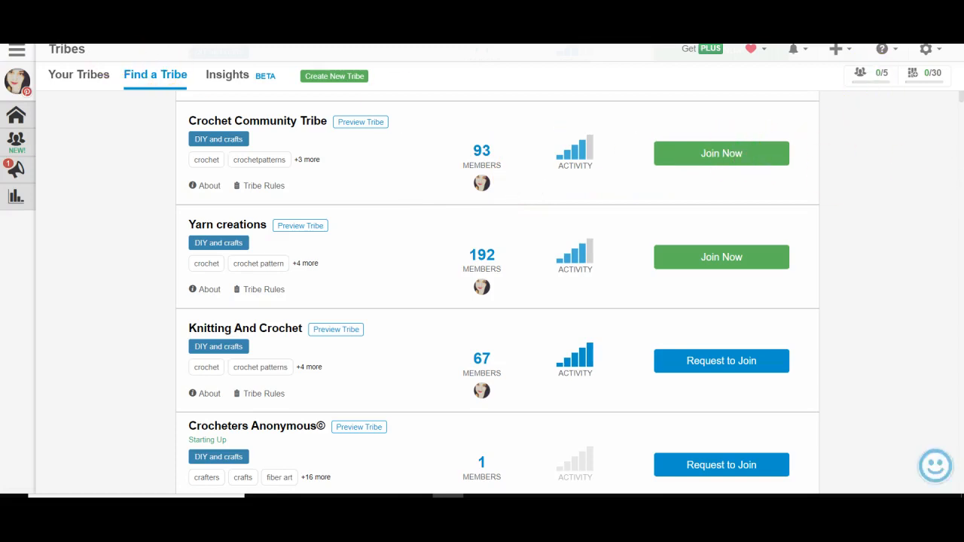
Step: Join the Crochet Community Tribe from the crochet search results
{"action": "left_click", "coordinate": [738, 155]}
{"action": "mouse_move", "coordinate": [568, 138]}
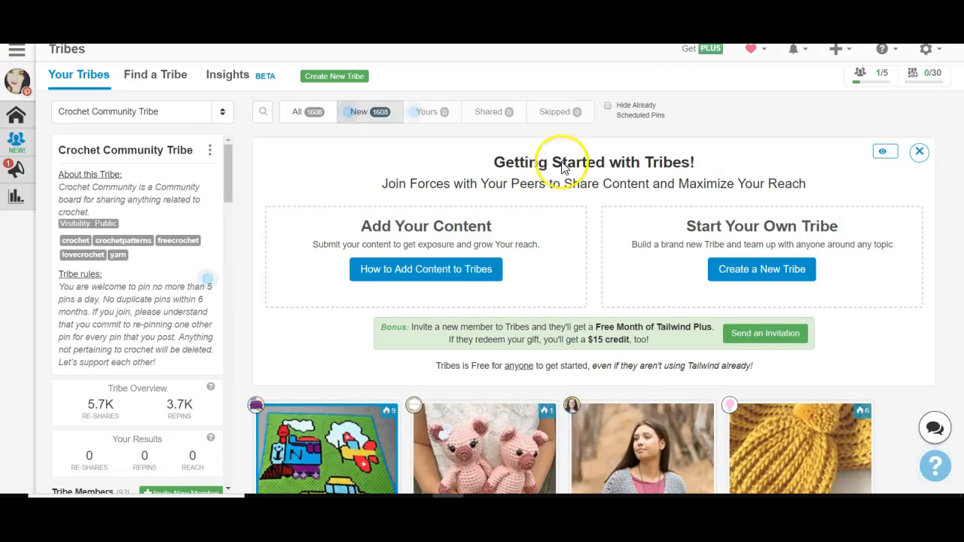
Step: Find tribes for the keto topic in the Food and drink category and join Keto Low Carb Recipes
{"action": "left_click", "coordinate": [167, 90]}
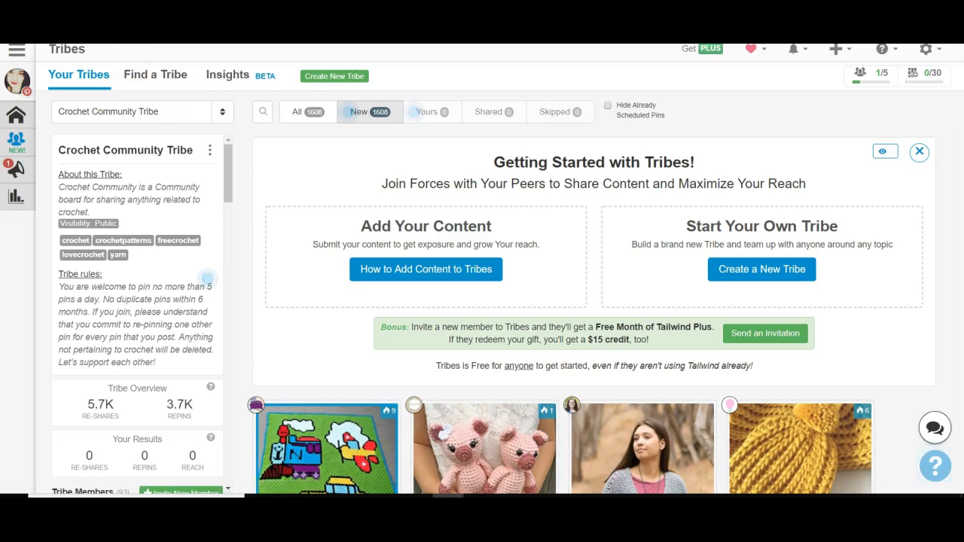
{"action": "left_click", "coordinate": [180, 82]}
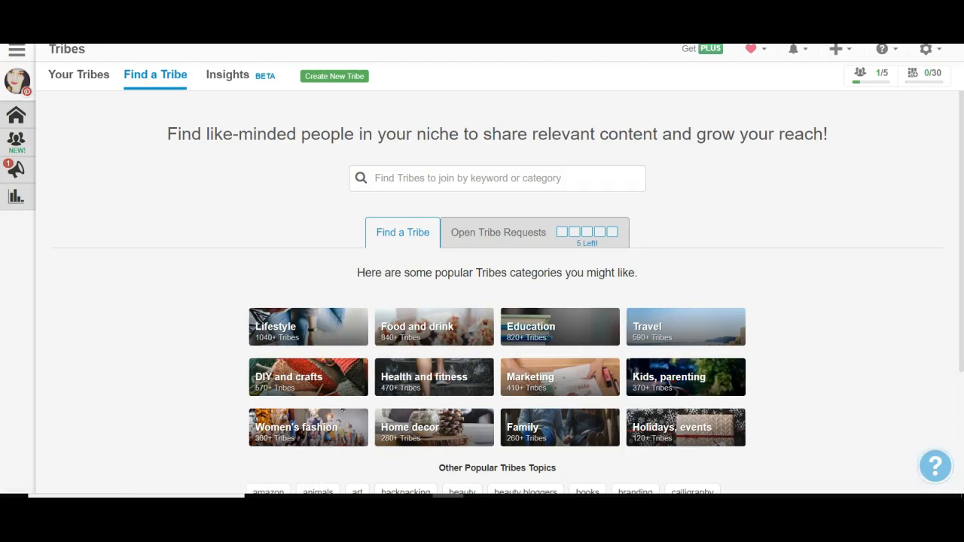
{"action": "left_click", "coordinate": [414, 337]}
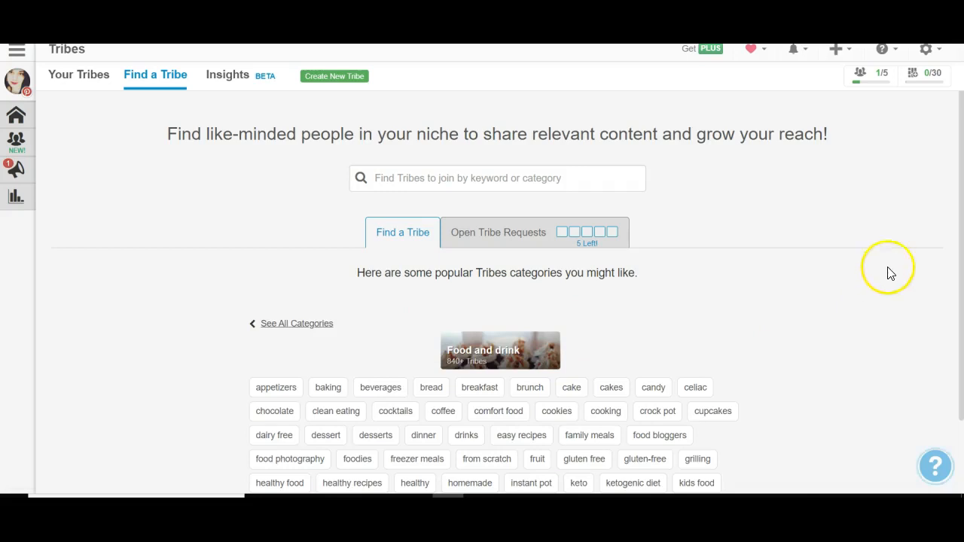
{"action": "scroll", "coordinate": [949, 331], "scroll_direction": "down", "scroll_amount": 2}
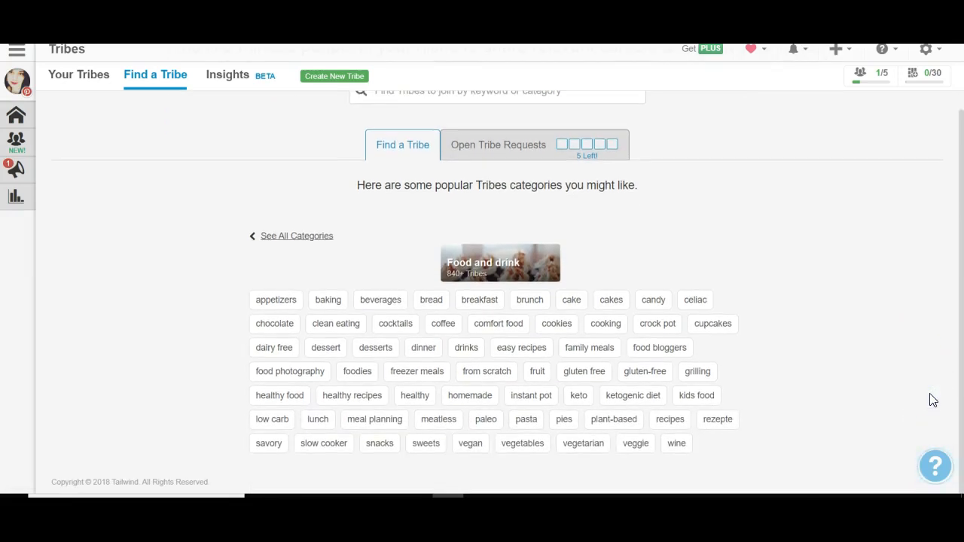
{"action": "left_click", "coordinate": [925, 400]}
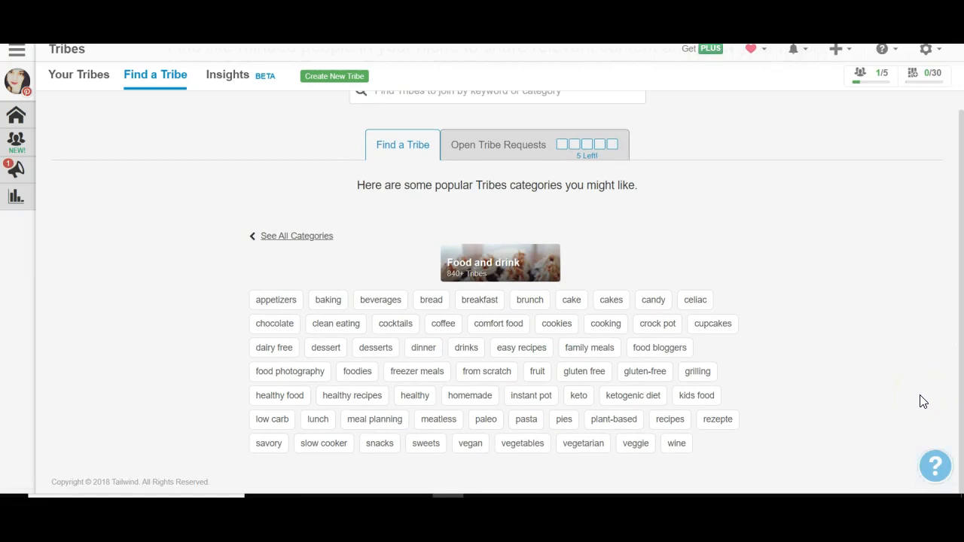
{"action": "left_click", "coordinate": [583, 400]}
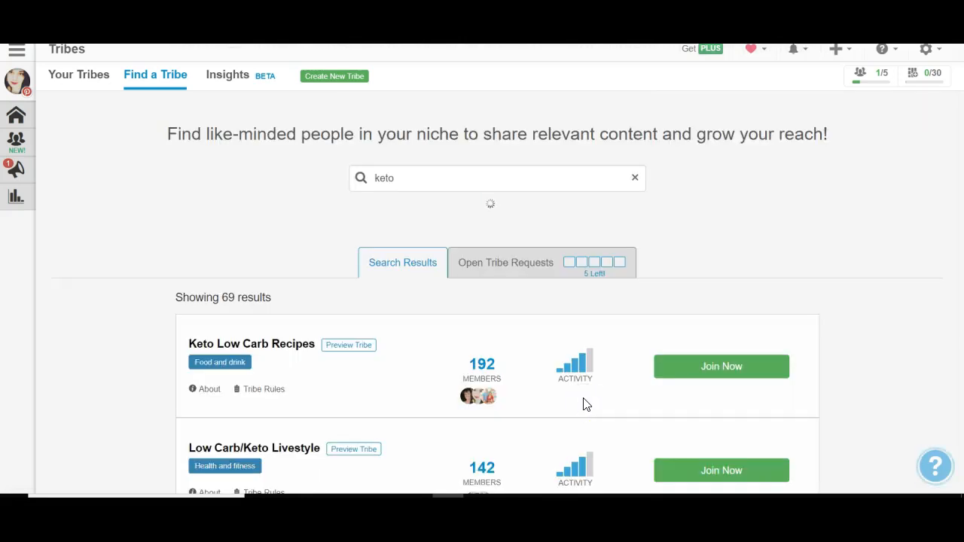
{"action": "left_click", "coordinate": [730, 368]}
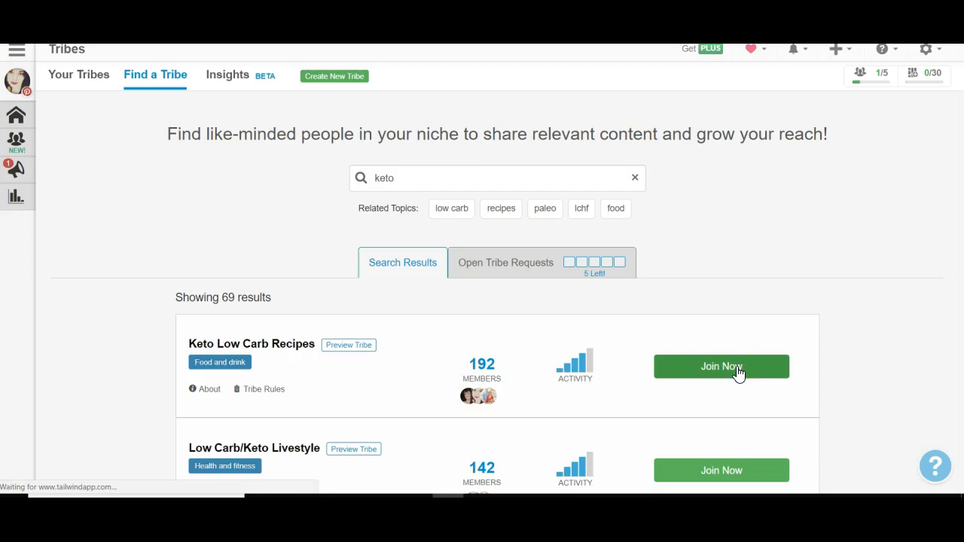
{"action": "left_click", "coordinate": [712, 384]}
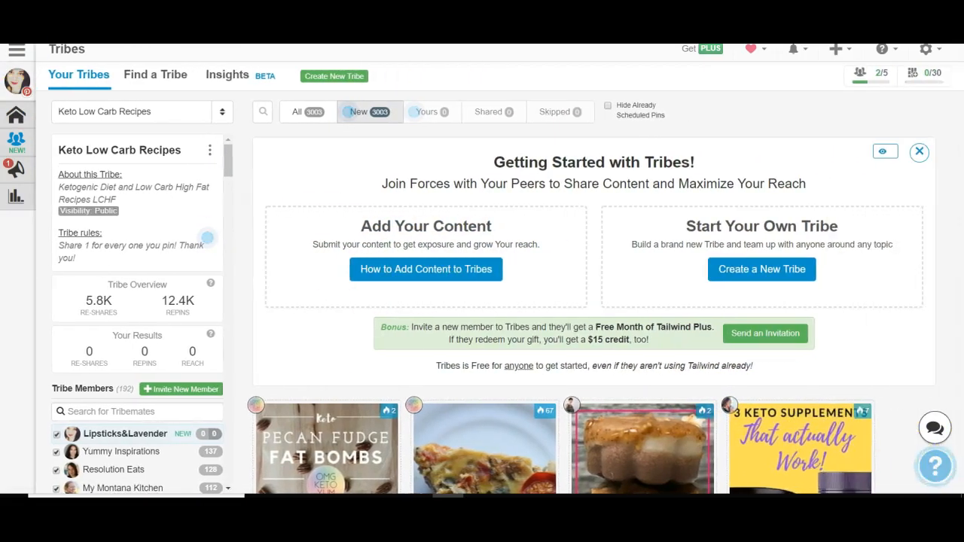
Step: Return to the tribe categories, list the keto tribes under Food and drink again, and join Low Carb/Keto Livestyle
{"action": "left_click", "coordinate": [15, 34]}
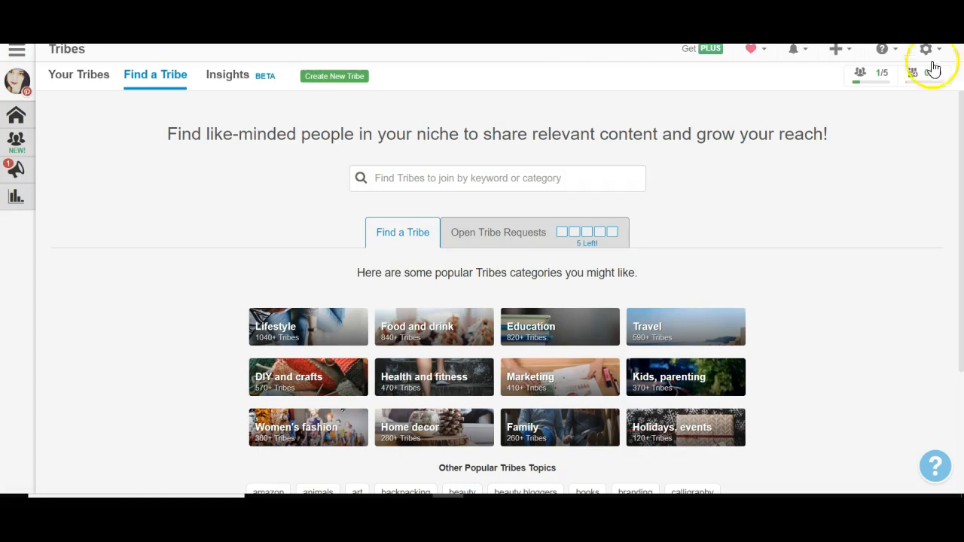
{"action": "mouse_move", "coordinate": [908, 79]}
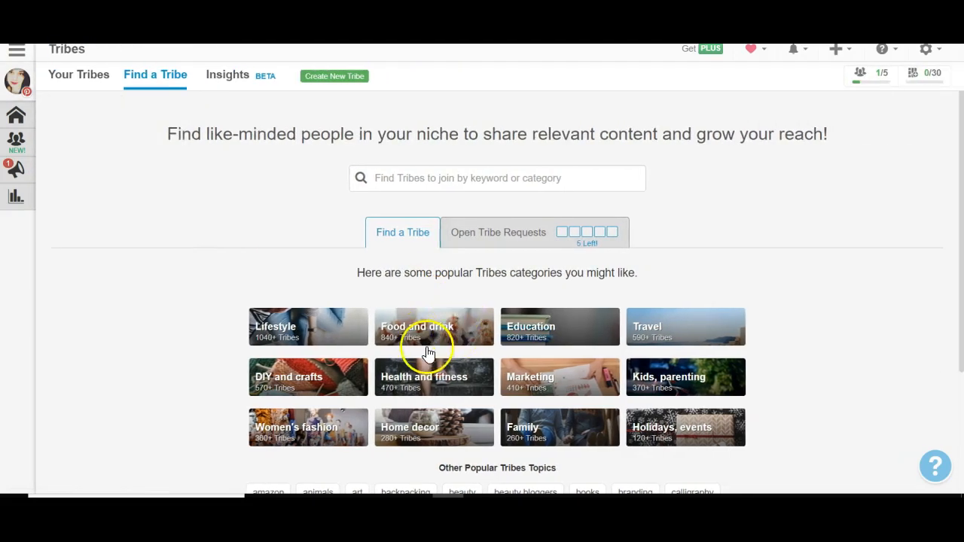
{"action": "left_click", "coordinate": [426, 339]}
{"action": "left_click", "coordinate": [592, 488]}
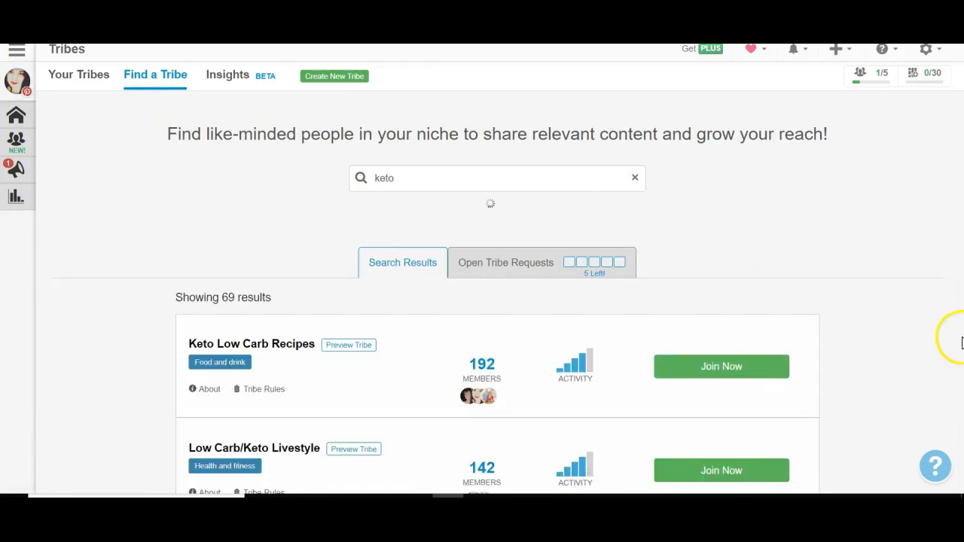
{"action": "left_click", "coordinate": [717, 479]}
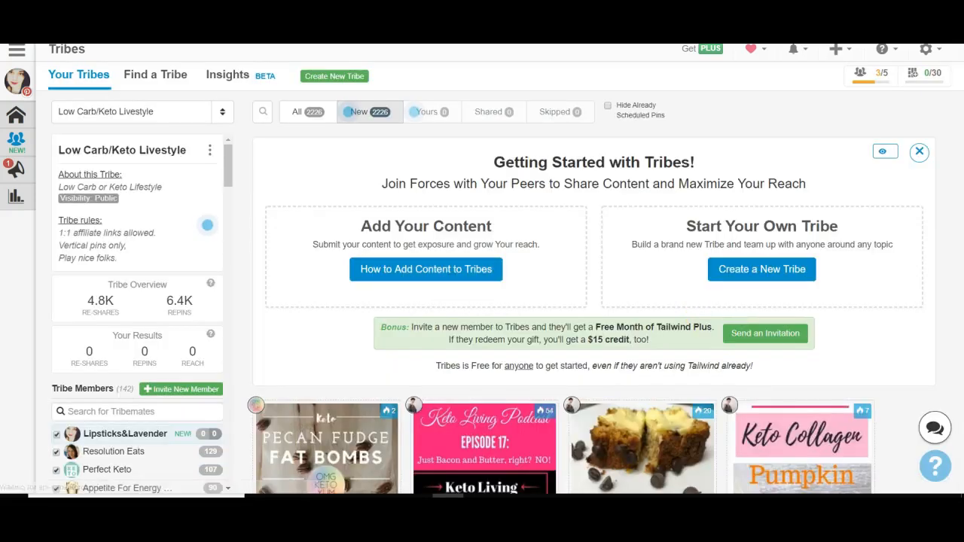
Step: Find tribes for the ketogenic diet topic under Food and drink and join Low Carb, Keto and Paleo - Recipes and Articles
{"action": "key", "text": "alt+Left"}
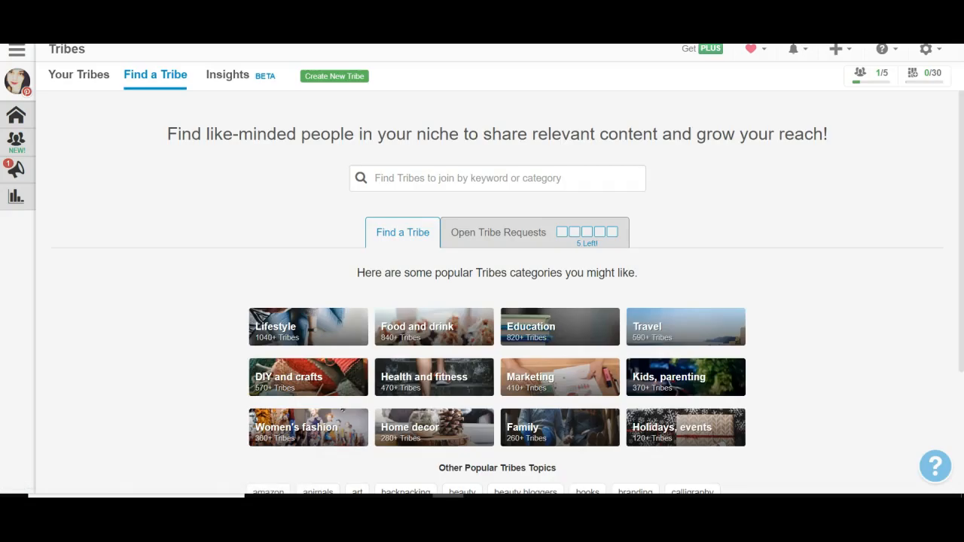
{"action": "left_click_drag", "start_coordinate": [963, 355], "coordinate": [950, 461]}
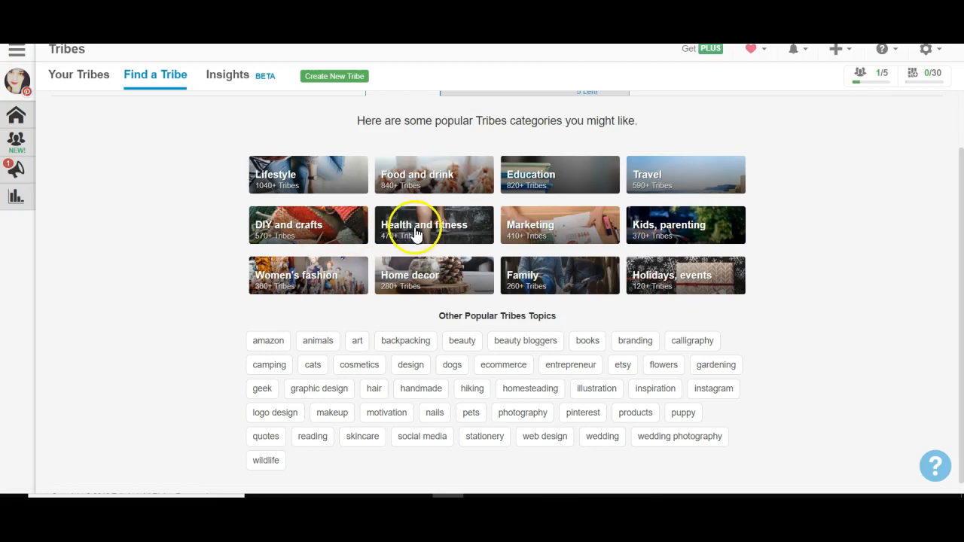
{"action": "left_click", "coordinate": [424, 170]}
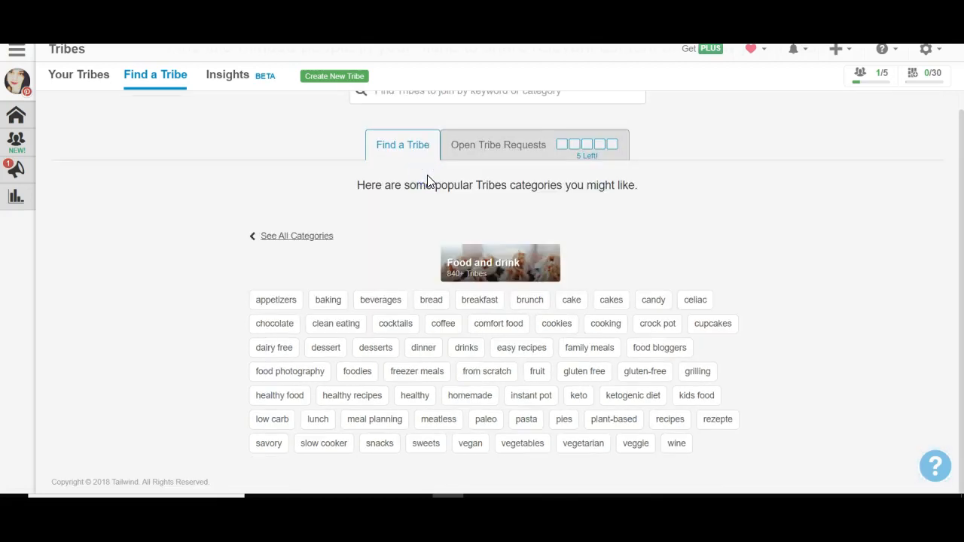
{"action": "left_click", "coordinate": [613, 402]}
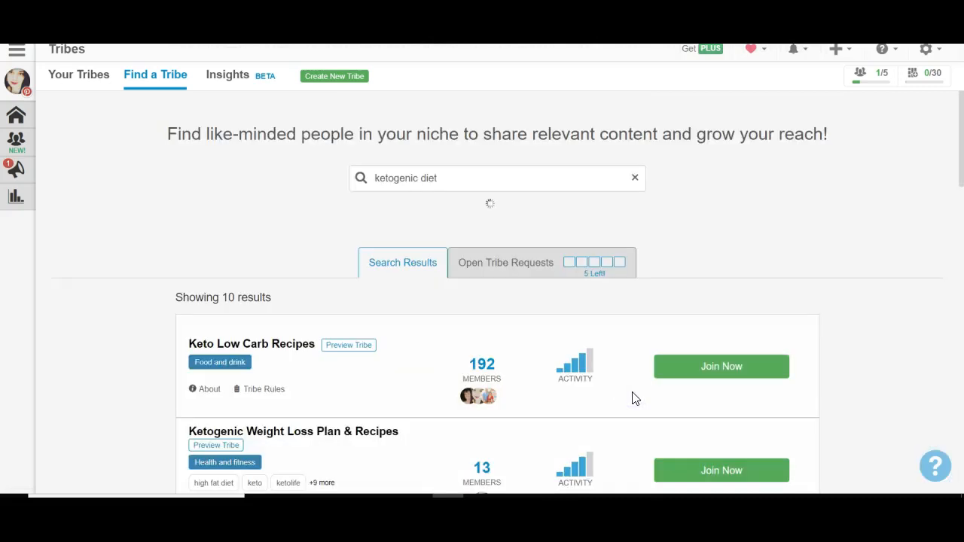
{"action": "left_click_drag", "start_coordinate": [959, 136], "coordinate": [931, 249]}
{"action": "left_click", "coordinate": [747, 231]}
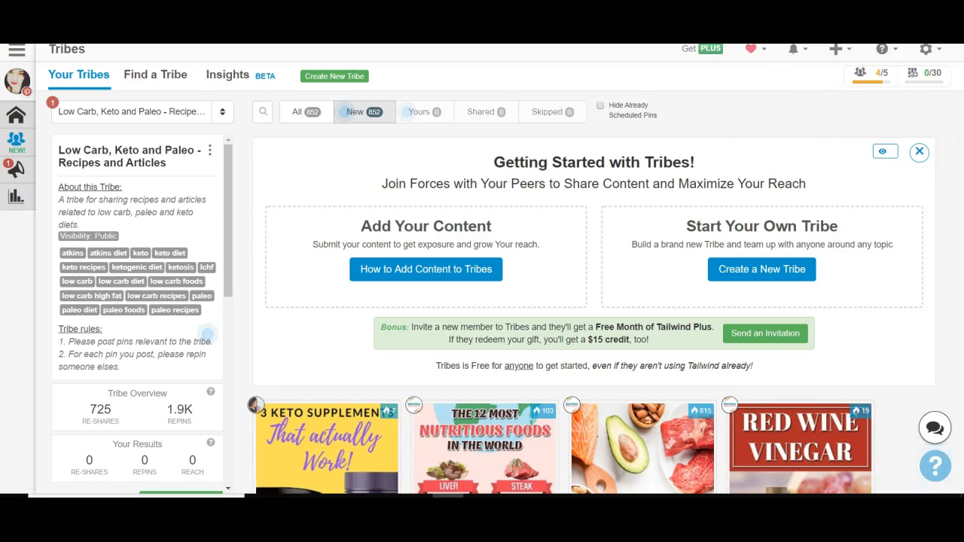
{"action": "mouse_move", "coordinate": [758, 128]}
{"action": "left_mouse_down"}
{"action": "mouse_move", "coordinate": [848, 91]}
{"action": "mouse_move", "coordinate": [860, 76]}
{"action": "mouse_move", "coordinate": [871, 97]}
{"action": "mouse_move", "coordinate": [857, 84]}
{"action": "left_mouse_up"}
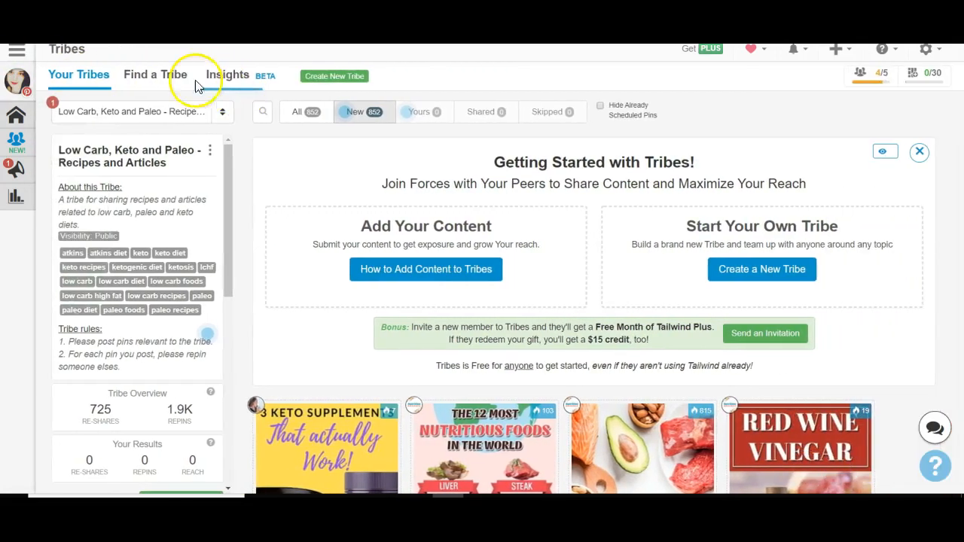
Step: Go back to finding tribes and list the ketogenic diet tribes in the Food and drink category again
{"action": "left_click", "coordinate": [160, 77]}
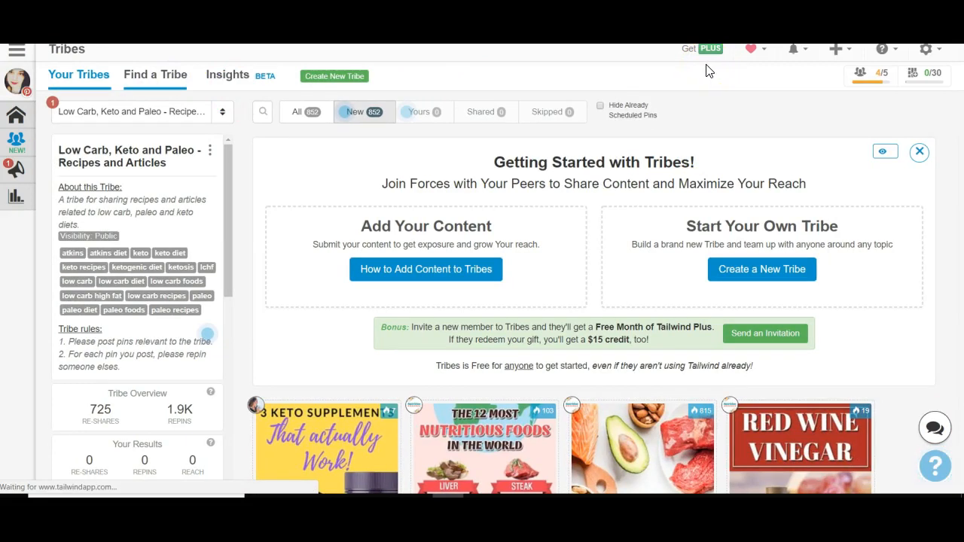
{"action": "left_click", "coordinate": [222, 115]}
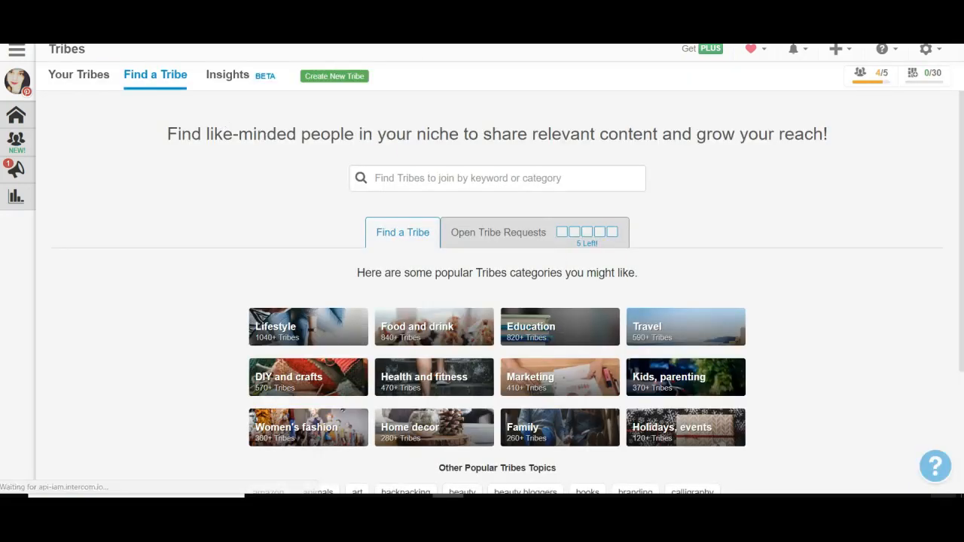
{"action": "left_click", "coordinate": [904, 493]}
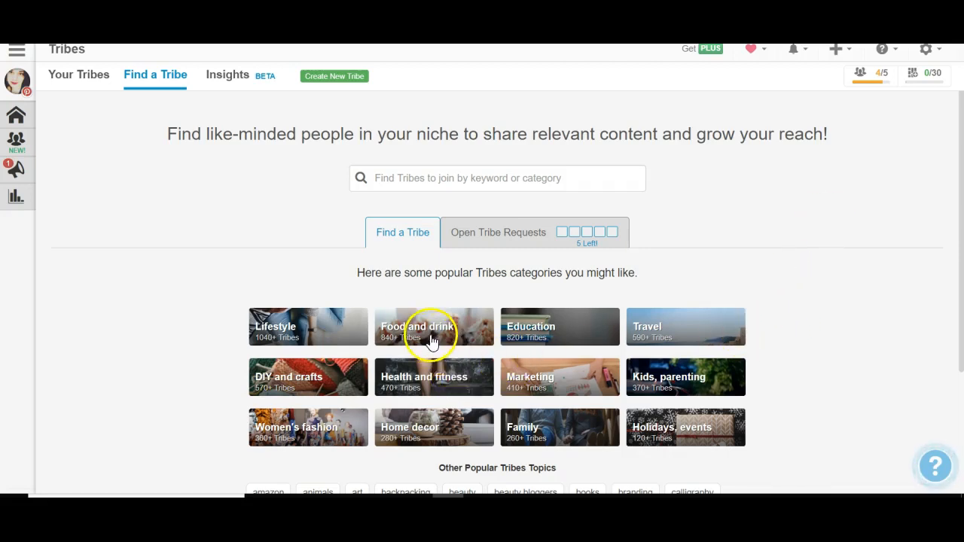
{"action": "left_click", "coordinate": [432, 338]}
{"action": "left_click_drag", "start_coordinate": [958, 222], "coordinate": [953, 339]}
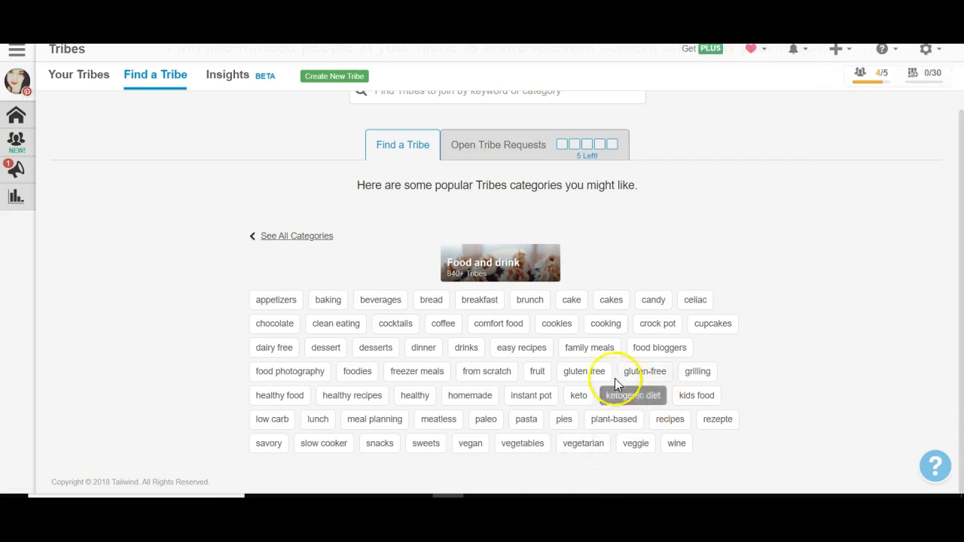
{"action": "left_click", "coordinate": [639, 395]}
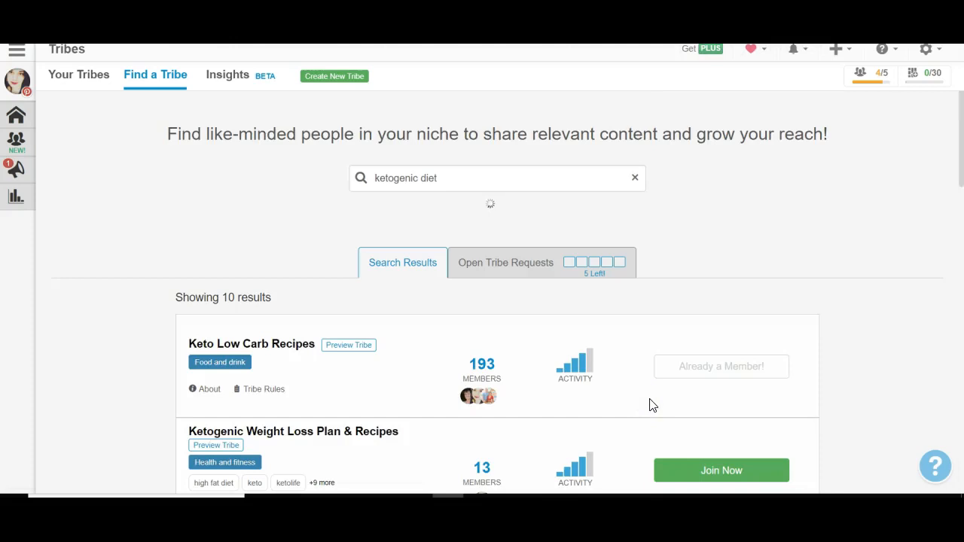
{"action": "left_click_drag", "start_coordinate": [961, 140], "coordinate": [961, 293]}
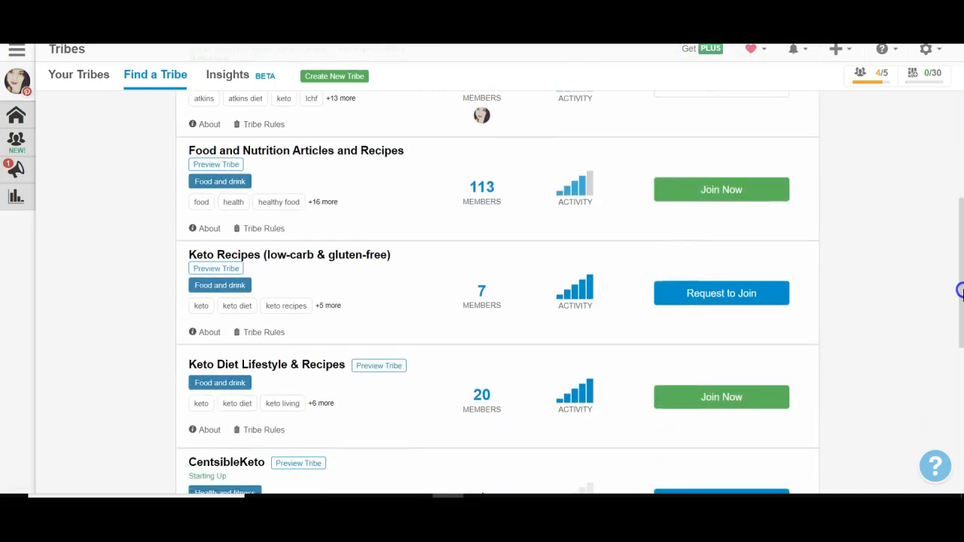
{"action": "left_click", "coordinate": [719, 193]}
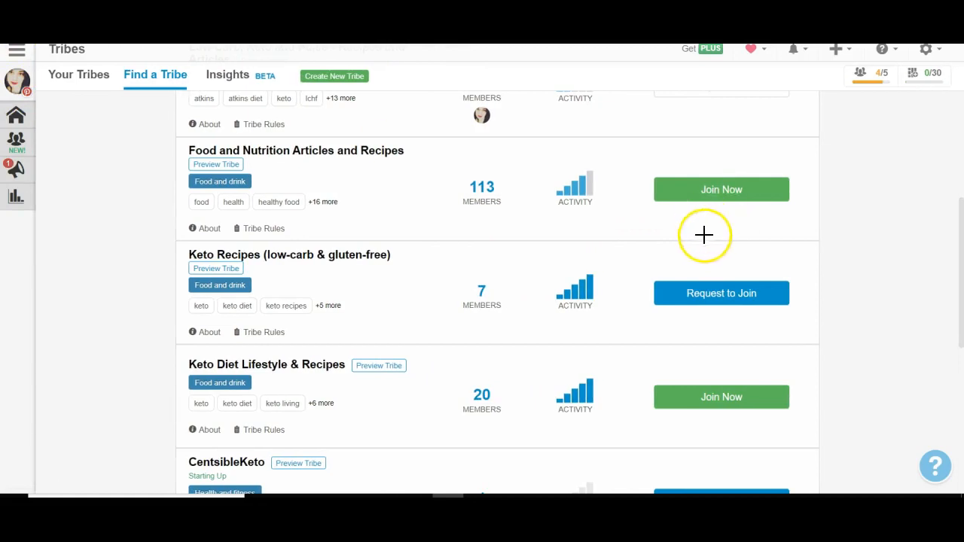
{"action": "mouse_move", "coordinate": [826, 260]}
{"action": "left_mouse_down"}
{"action": "mouse_move", "coordinate": [581, 249]}
{"action": "mouse_move", "coordinate": [112, 308]}
{"action": "mouse_move", "coordinate": [960, 279]}
{"action": "mouse_move", "coordinate": [677, 255]}
{"action": "left_mouse_up"}
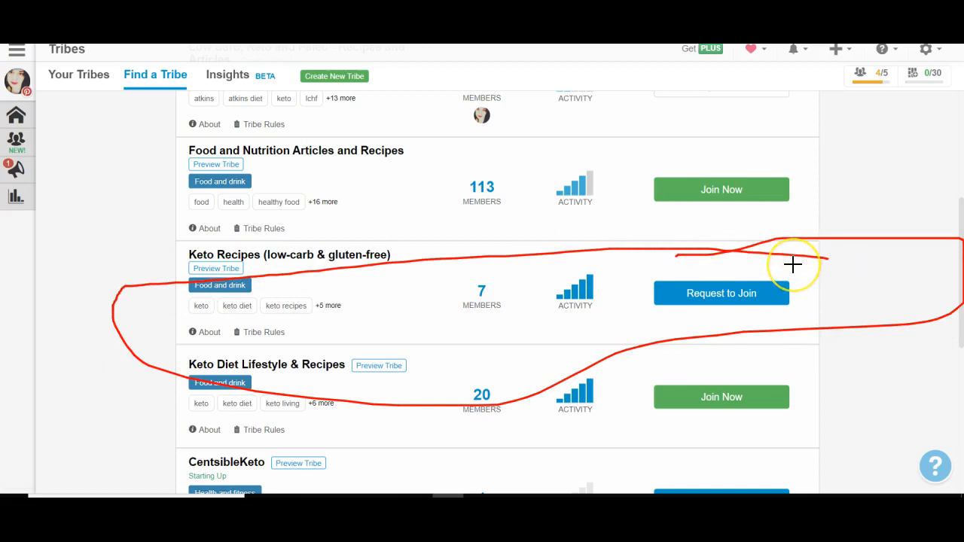
{"action": "left_click", "coordinate": [660, 321]}
{"action": "left_click", "coordinate": [626, 322]}
{"action": "left_click", "coordinate": [620, 322]}
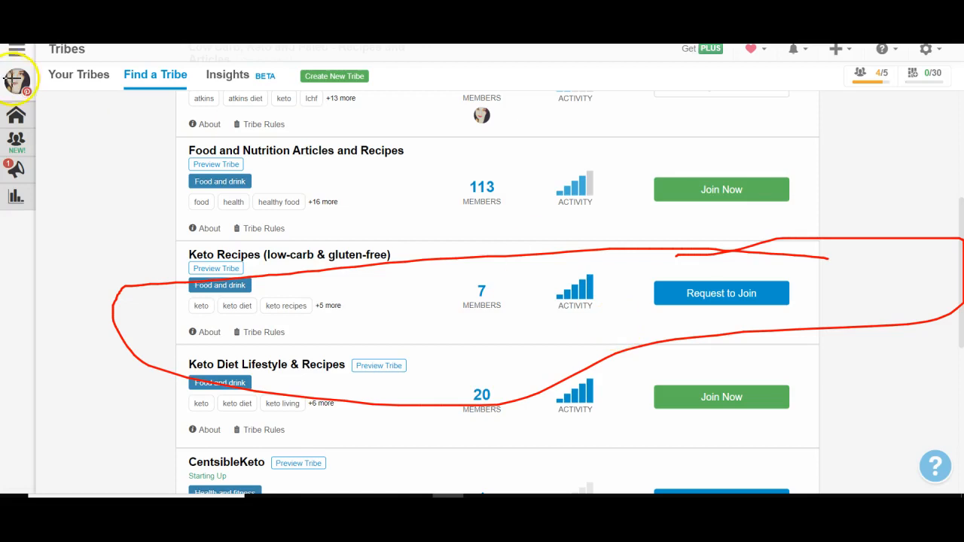
{"action": "key", "text": "Escape"}
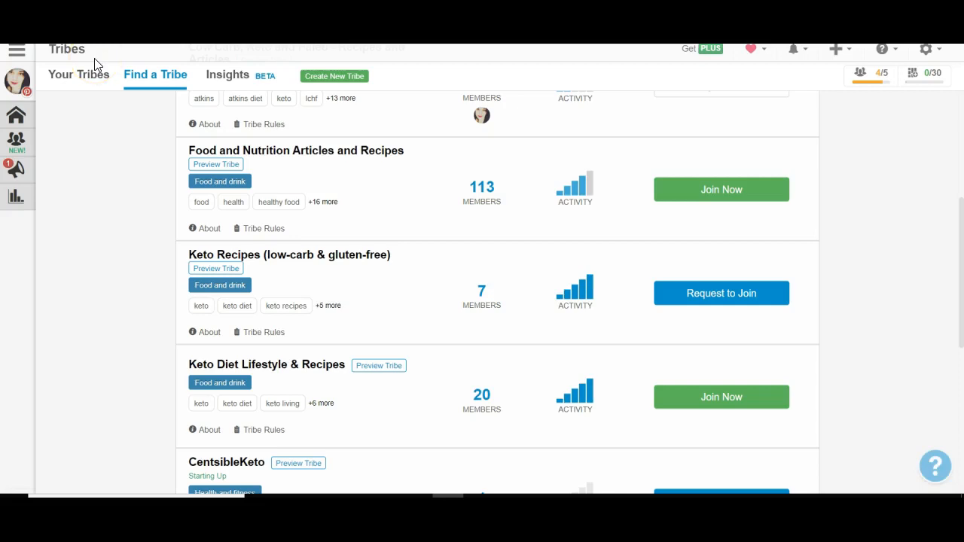
Step: Join the Keto Diet Lifestyle & Recipes tribe from the ketogenic diet results
{"action": "left_click", "coordinate": [110, 80]}
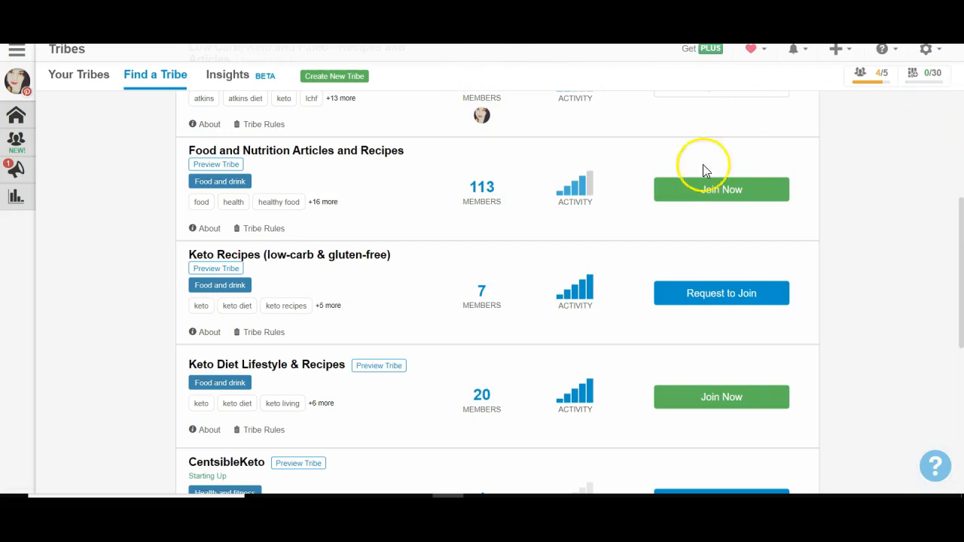
{"action": "left_click", "coordinate": [737, 406]}
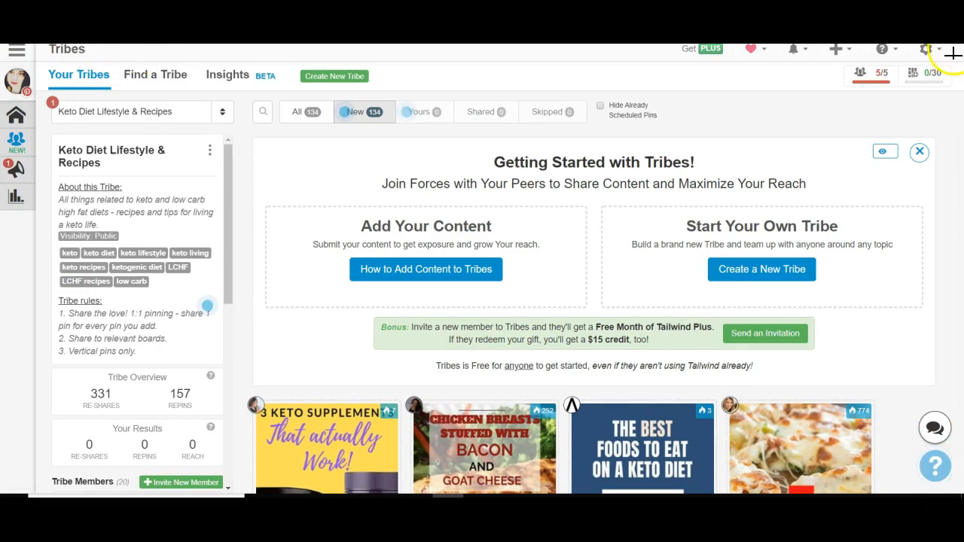
{"action": "mouse_move", "coordinate": [893, 51]}
{"action": "left_mouse_down"}
{"action": "mouse_move", "coordinate": [796, 101]}
{"action": "mouse_move", "coordinate": [920, 82]}
{"action": "mouse_move", "coordinate": [865, 58]}
{"action": "left_mouse_up"}
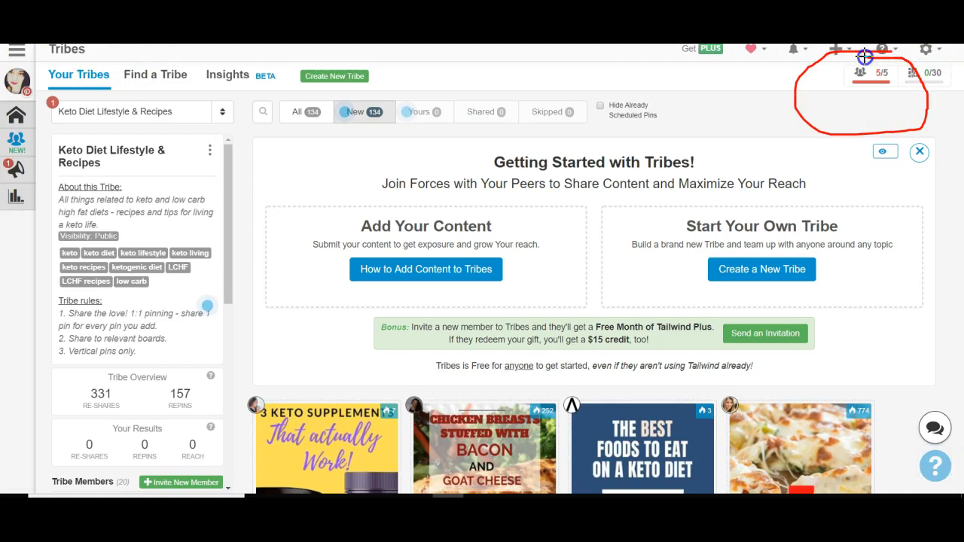